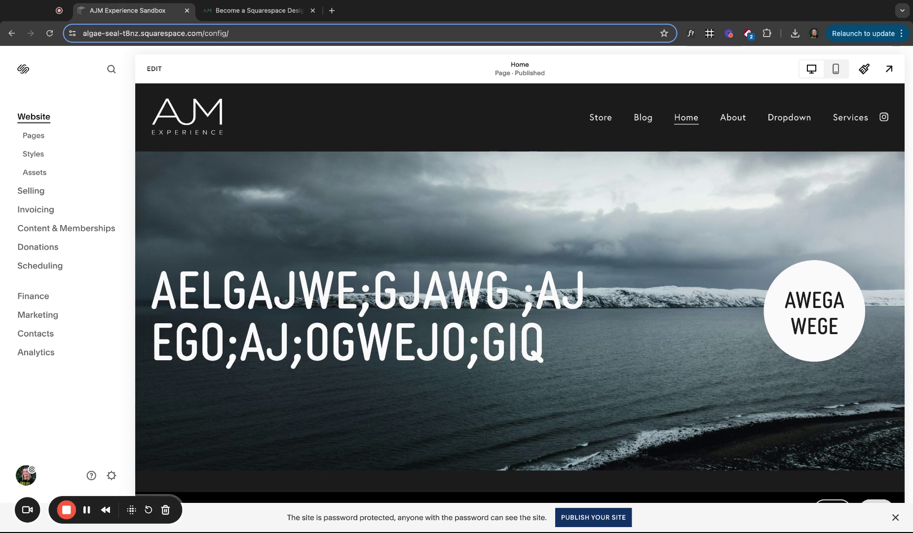
Go to Settings > Domains & Email > Domains to list the built-in algae-seal-t8nz.squarespace.com domain
{"action": "triple_click", "coordinate": [198, 293]}
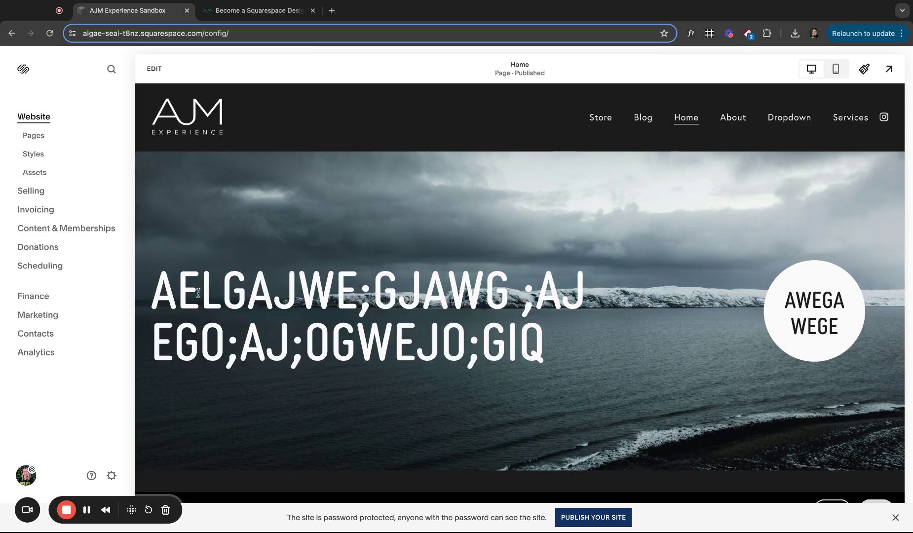
{"action": "left_click", "coordinate": [113, 479]}
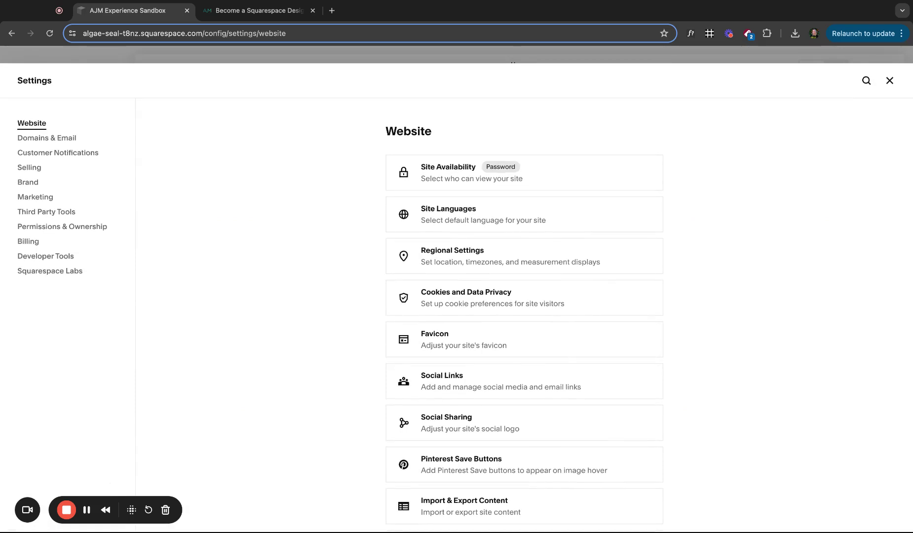
{"action": "left_click", "coordinate": [59, 142]}
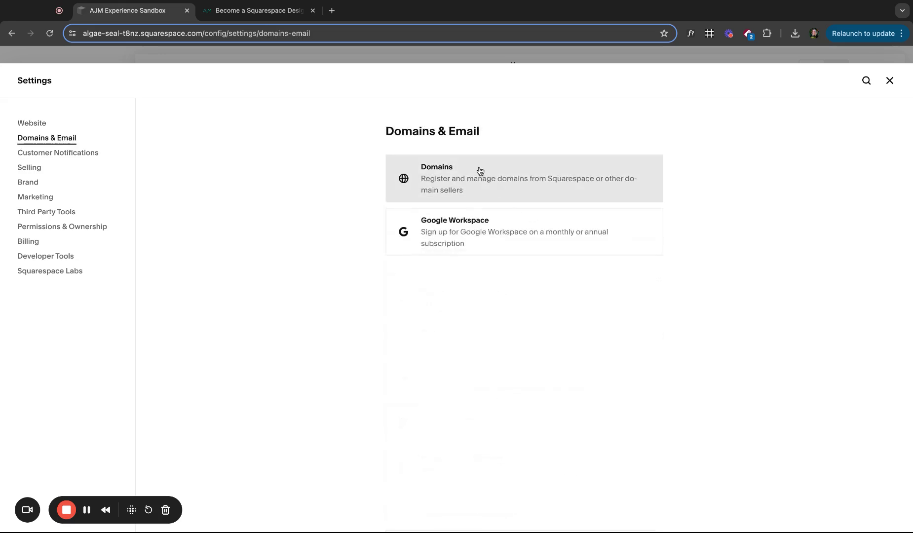
{"action": "left_click", "coordinate": [478, 171]}
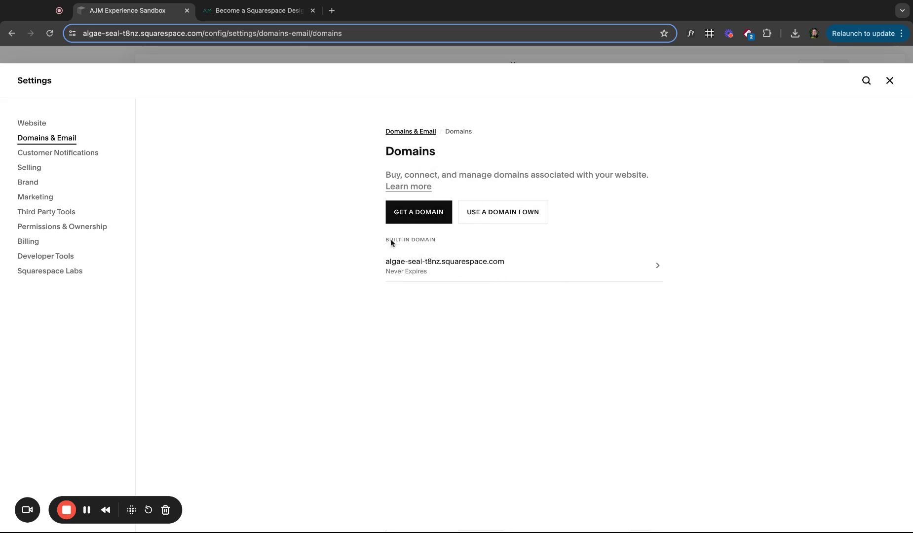
Change the built-in domain's Site ID to 'ajmsandbox', save it, and confirm the URL change
{"action": "left_click", "coordinate": [443, 267]}
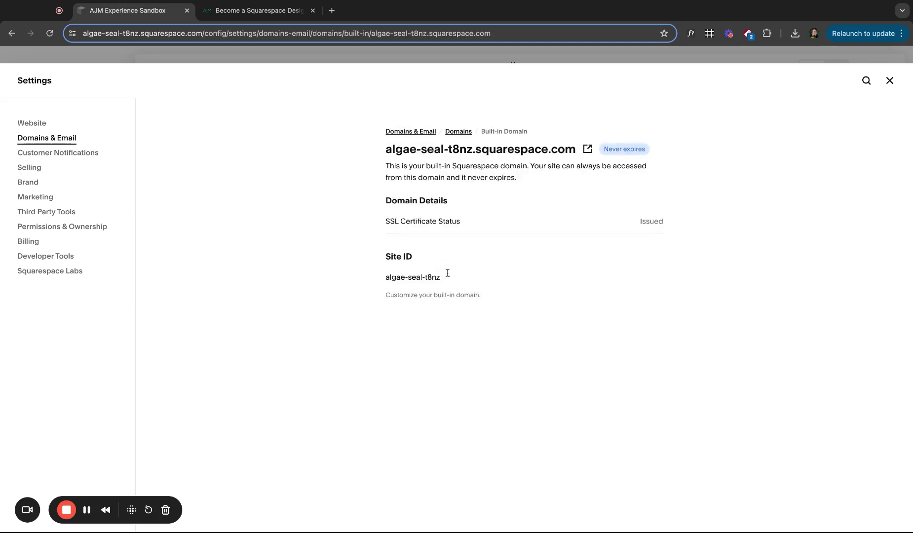
{"action": "left_click", "coordinate": [451, 279]}
{"action": "type", "text": "ajmsandbox"}
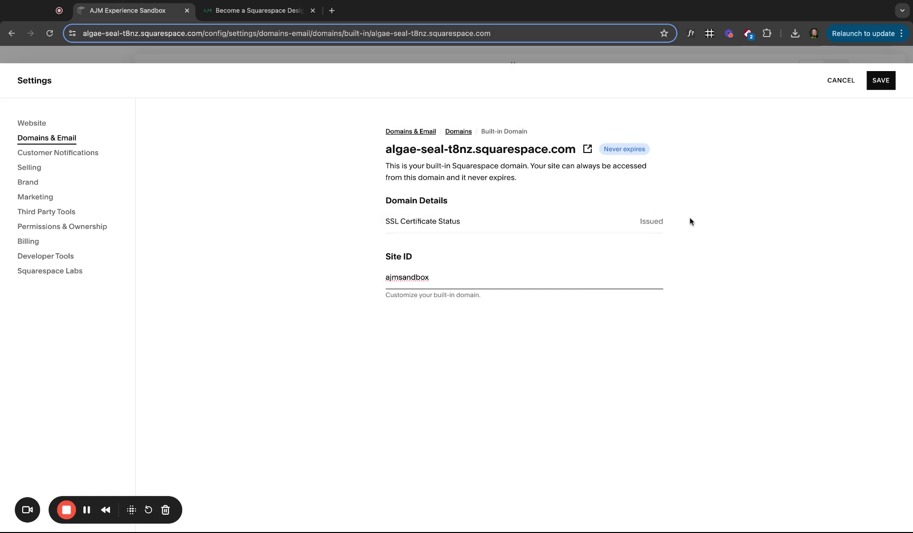
{"action": "left_click", "coordinate": [875, 89]}
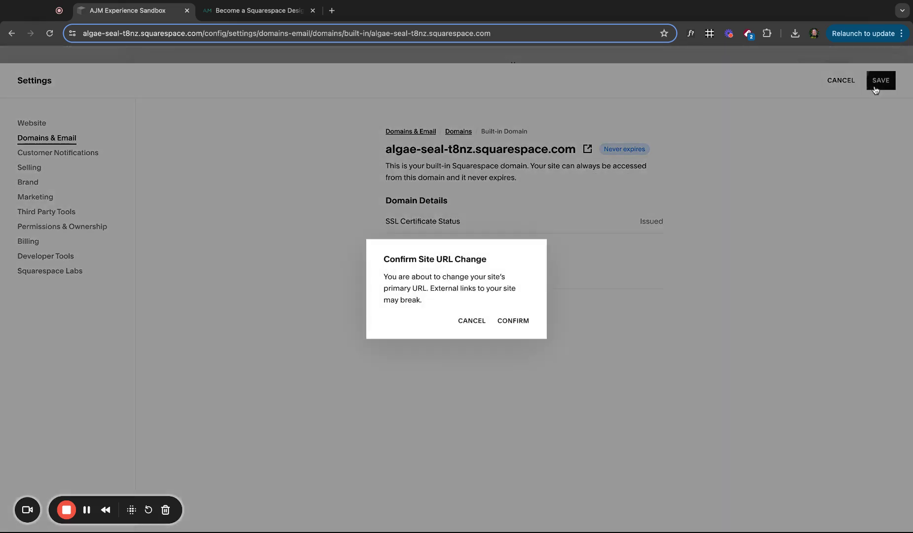
{"action": "left_click", "coordinate": [515, 324]}
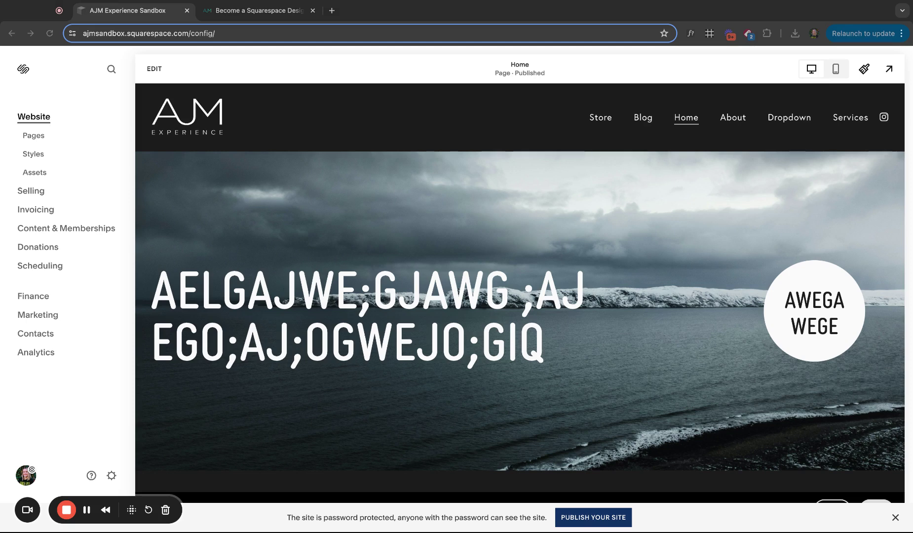
Return to Settings > Domains & Email > Domains to begin searching for a new domain
{"action": "left_click", "coordinate": [287, 258]}
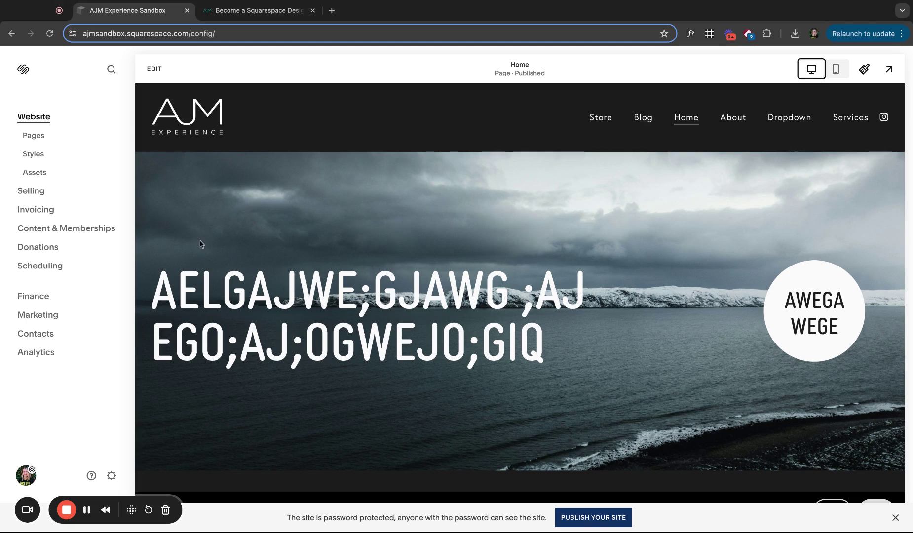
{"action": "left_click", "coordinate": [112, 475]}
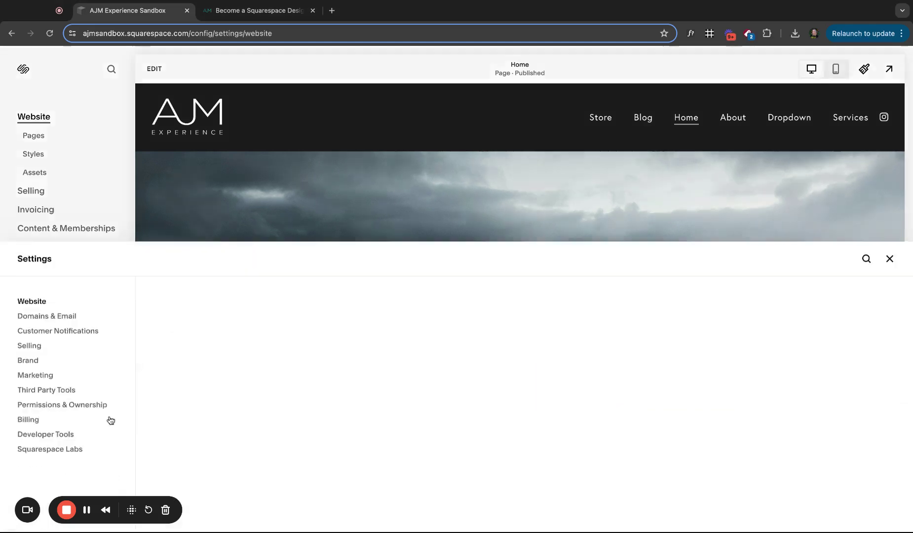
{"action": "left_click", "coordinate": [79, 138]}
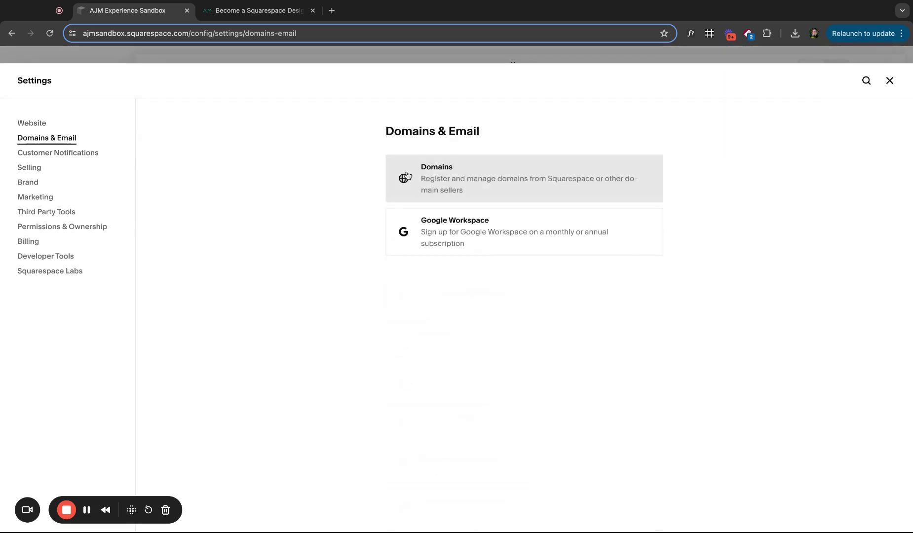
{"action": "left_click", "coordinate": [454, 182]}
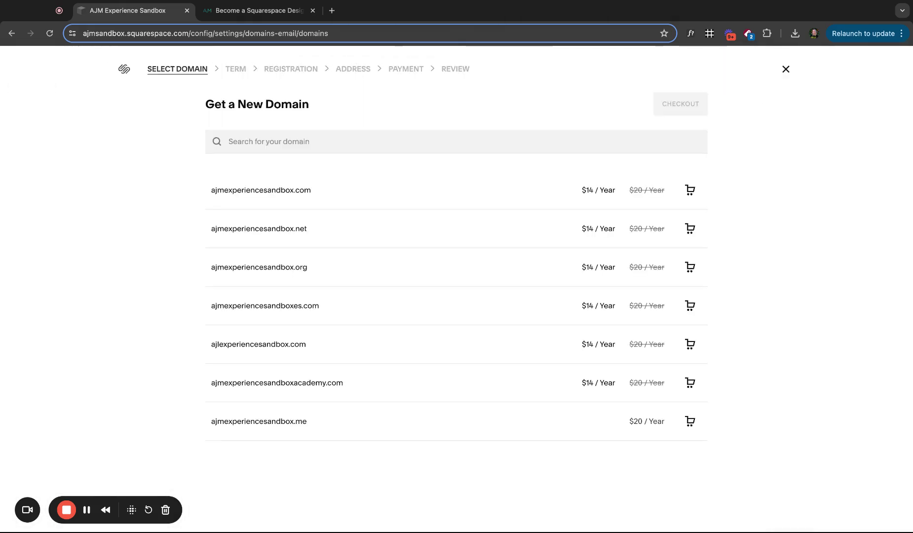
Search for helloajmexperience.com, then amanda.com, and add amandafamily.com to the cart
{"action": "left_click", "coordinate": [387, 139]}
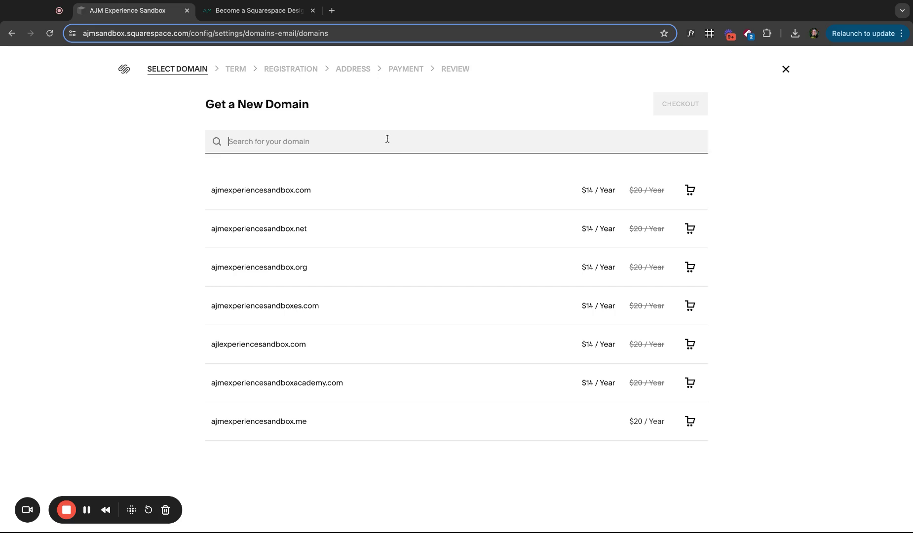
{"action": "type", "text": "helloajm"}
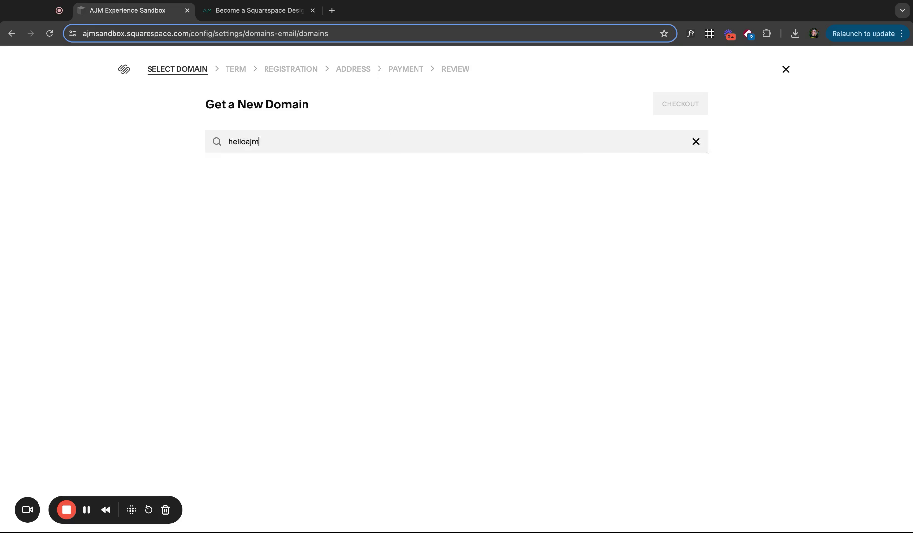
{"action": "type", "text": "experience.com"}
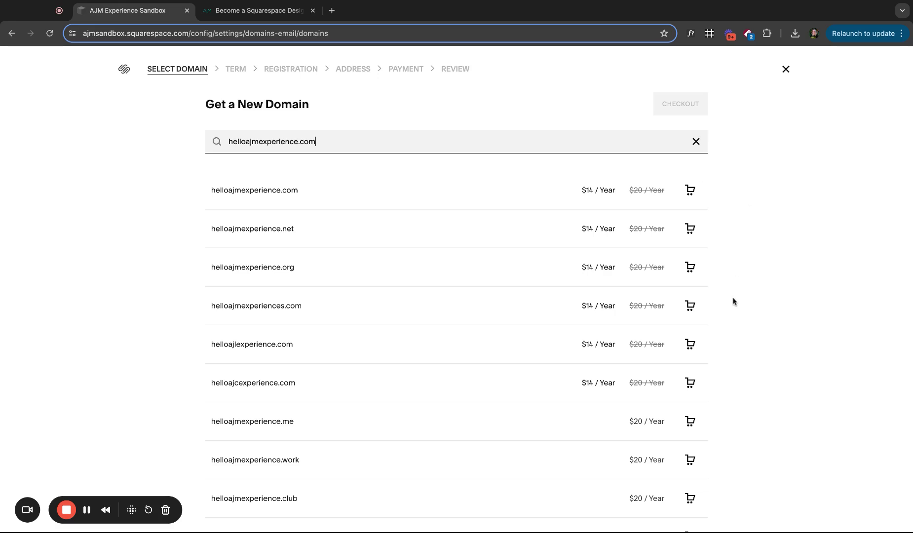
{"action": "triple_click", "coordinate": [329, 138]}
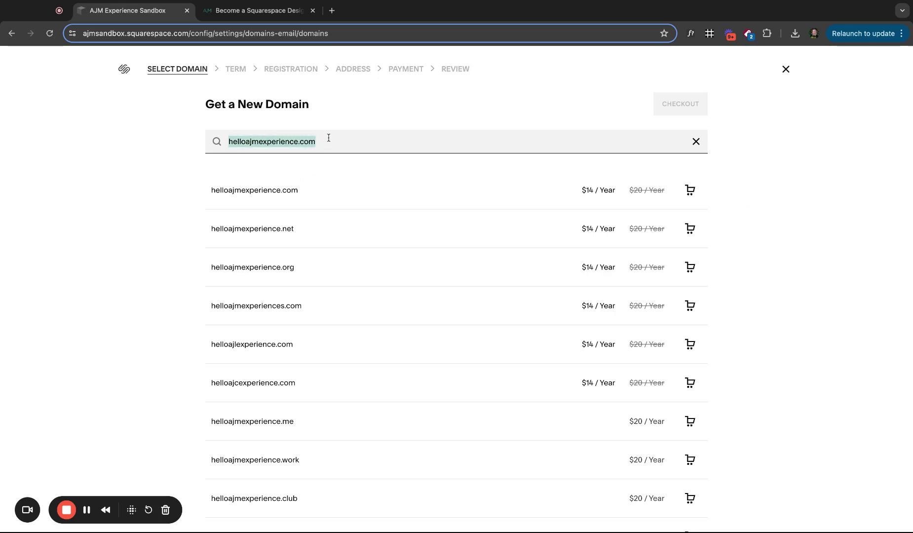
{"action": "type", "text": "amanda.com"}
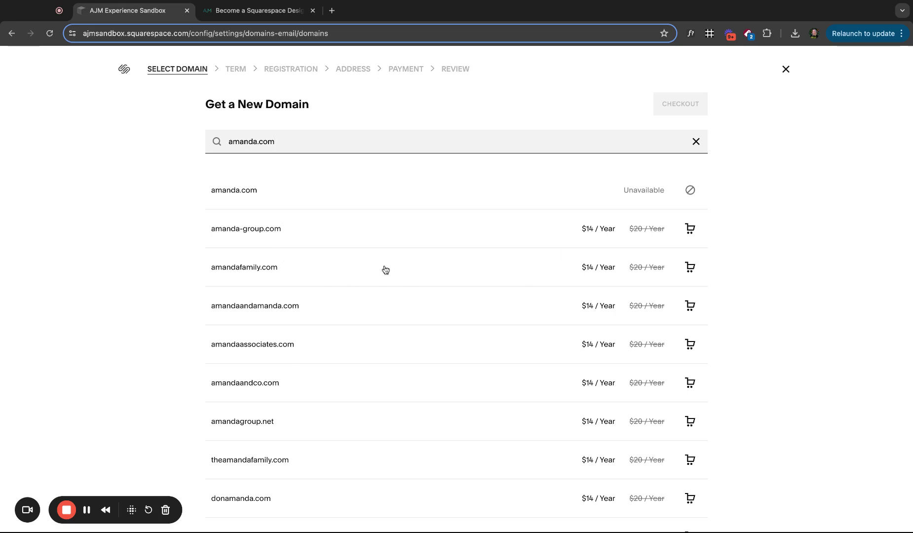
{"action": "left_click", "coordinate": [691, 270]}
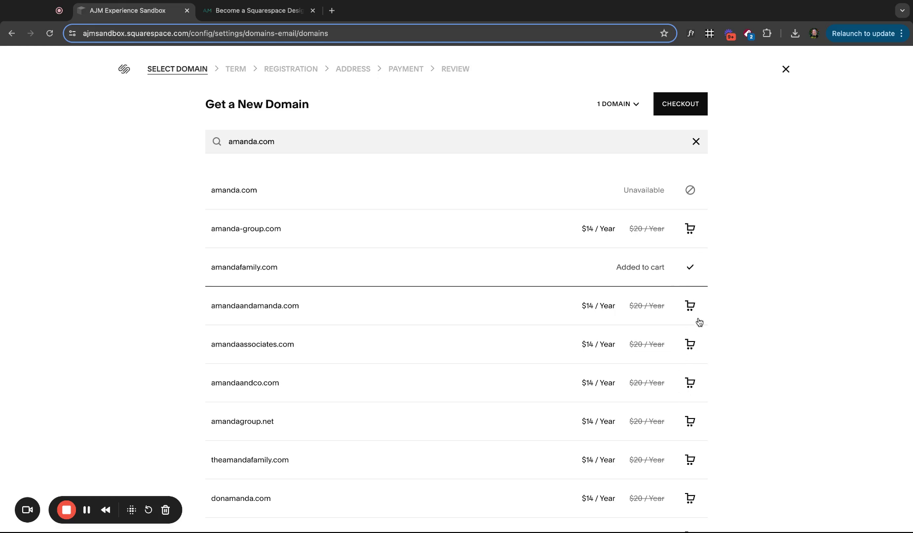
Review the one-year registration total for amandafamily.com at checkout, then close the checkout
{"action": "left_click", "coordinate": [675, 106]}
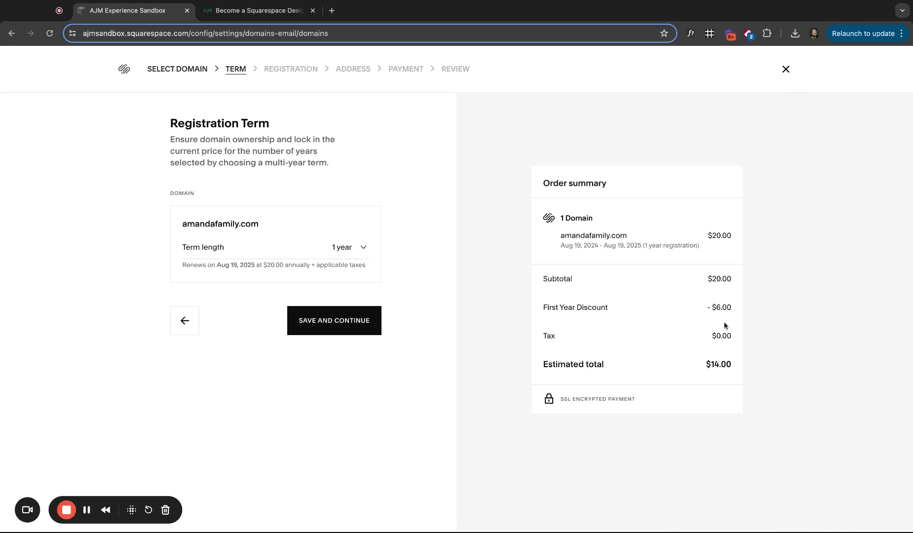
{"action": "left_click_drag", "start_coordinate": [722, 306], "coordinate": [592, 217]}
{"action": "left_click", "coordinate": [721, 279]}
{"action": "left_click", "coordinate": [786, 69]}
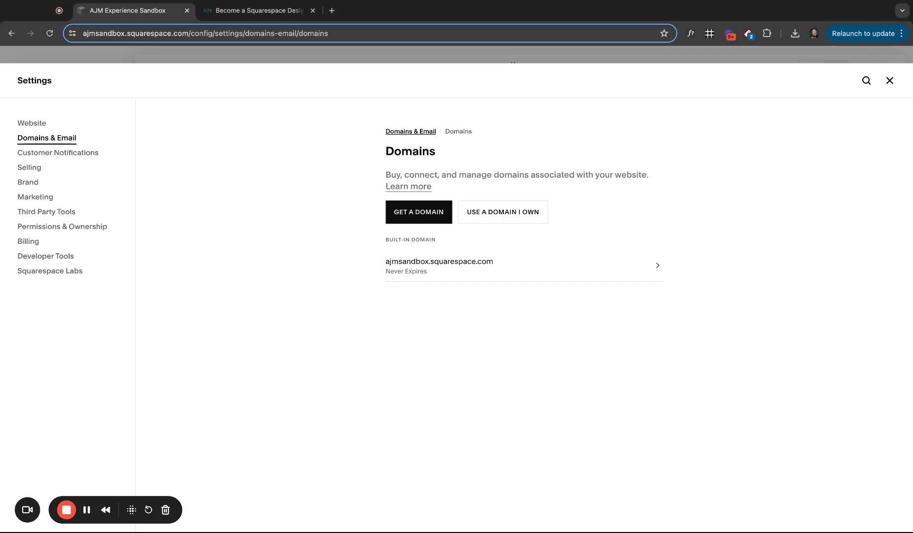
Enter pizzaandranch.com as an owned domain and choose Connect Domain for its GoDaddy setup
{"action": "left_click", "coordinate": [501, 216]}
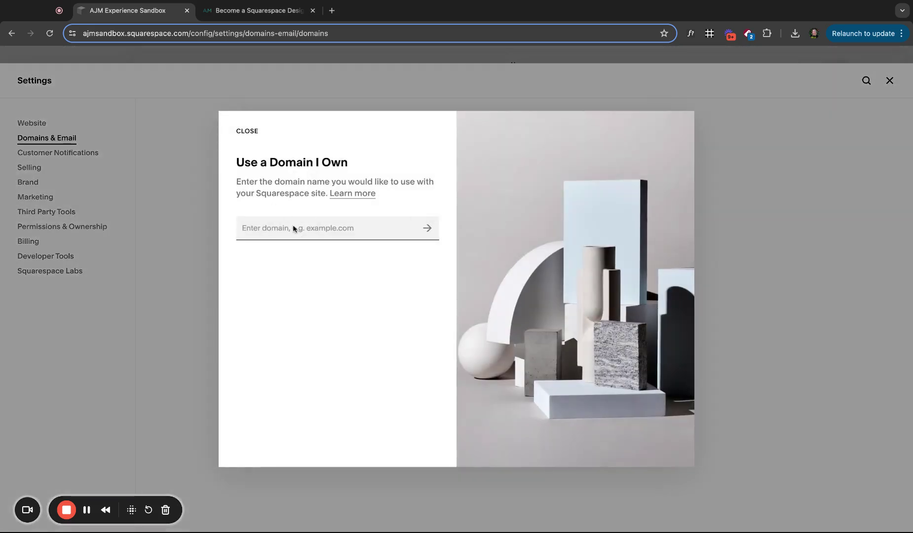
{"action": "left_click", "coordinate": [310, 226]}
{"action": "type", "text": "pizzaandranch.com"}
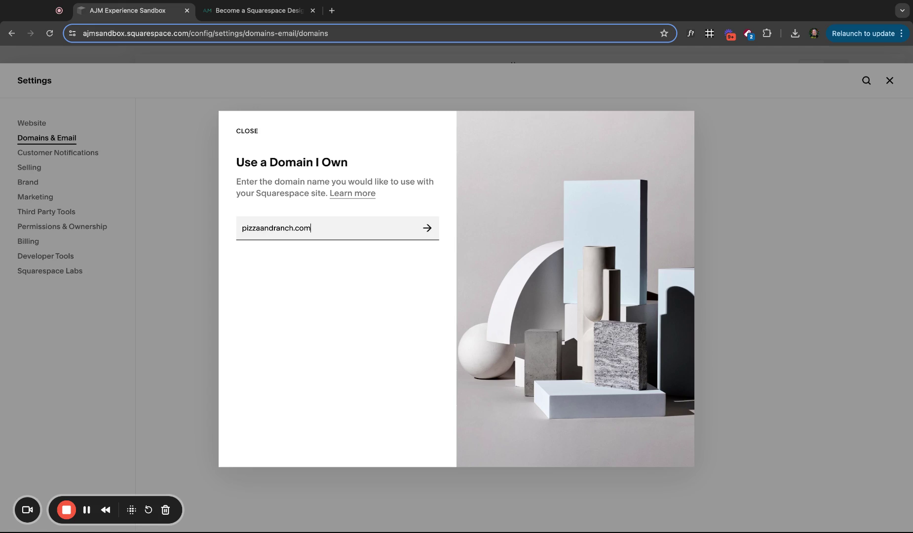
{"action": "key", "text": "Return"}
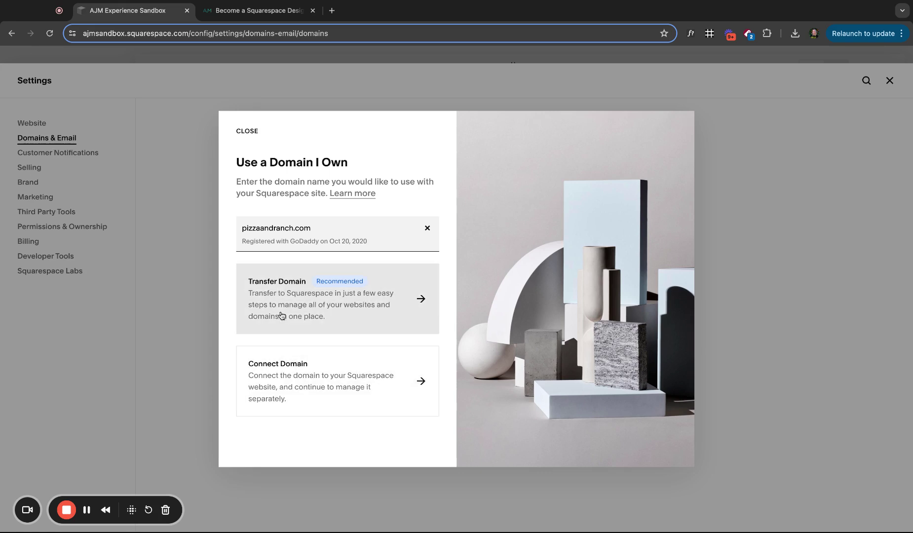
{"action": "triple_click", "coordinate": [242, 242]}
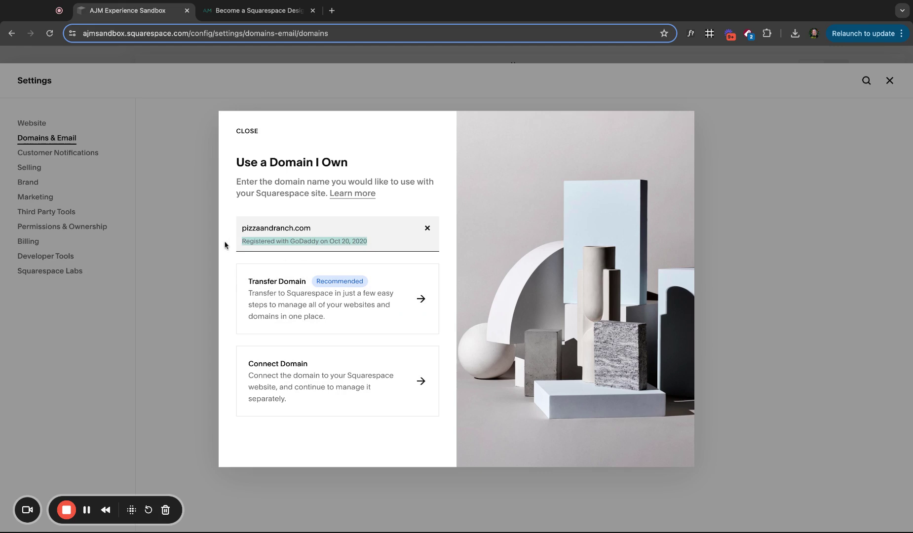
{"action": "left_click", "coordinate": [225, 245]}
{"action": "left_click", "coordinate": [294, 382]}
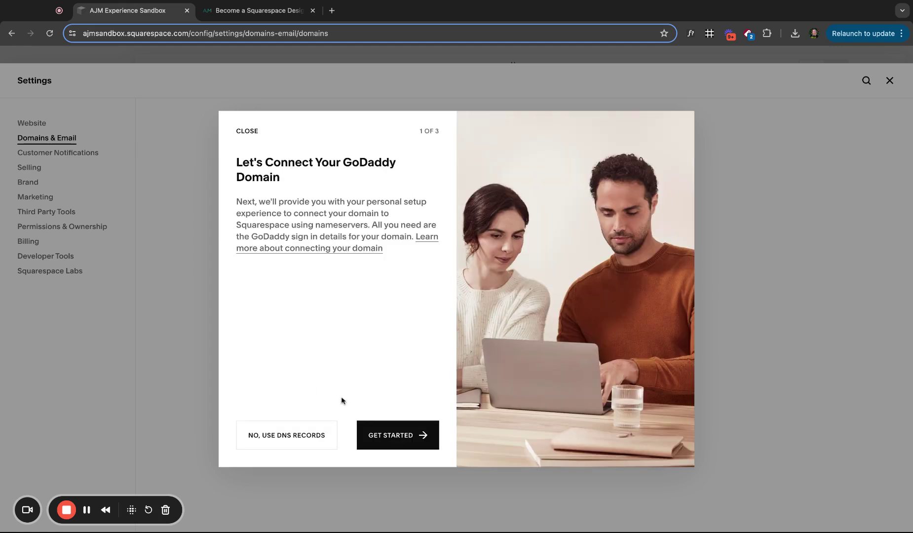
{"action": "left_click", "coordinate": [386, 436]}
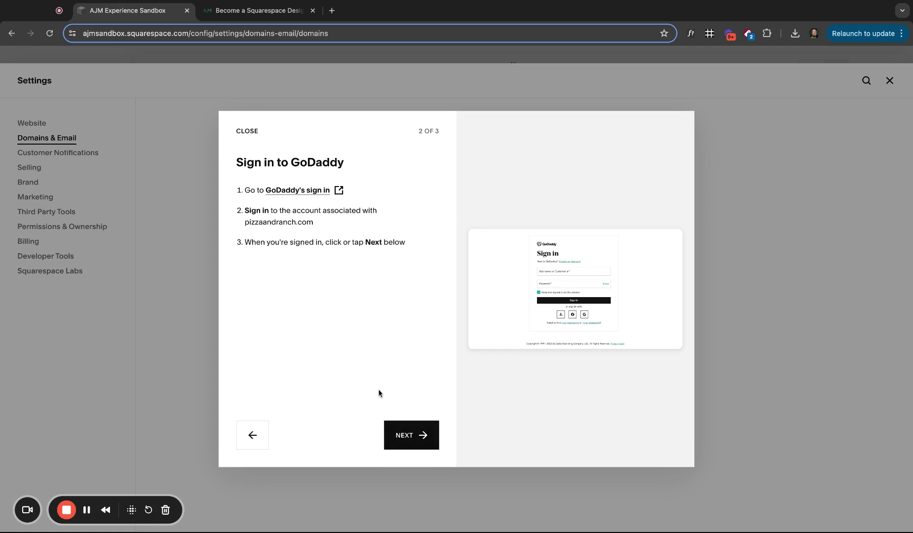
{"action": "left_click", "coordinate": [262, 441]}
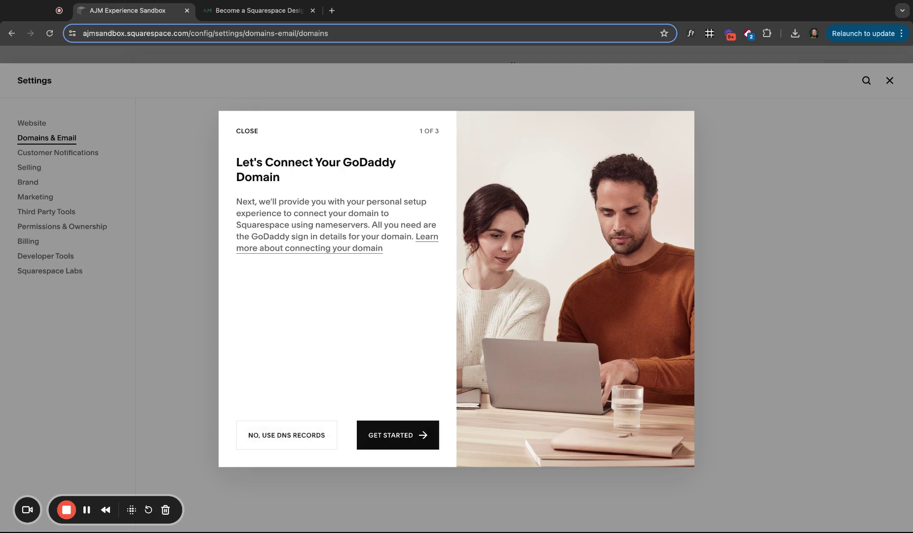
Switch to DNS-record setup and keep GoDaddy selected as the domain provider
{"action": "left_click", "coordinate": [292, 444]}
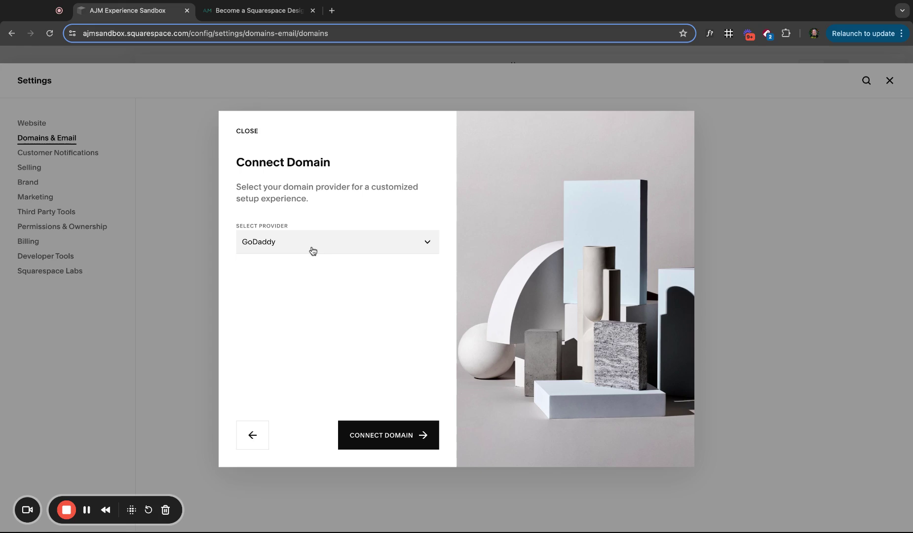
{"action": "left_click", "coordinate": [337, 242]}
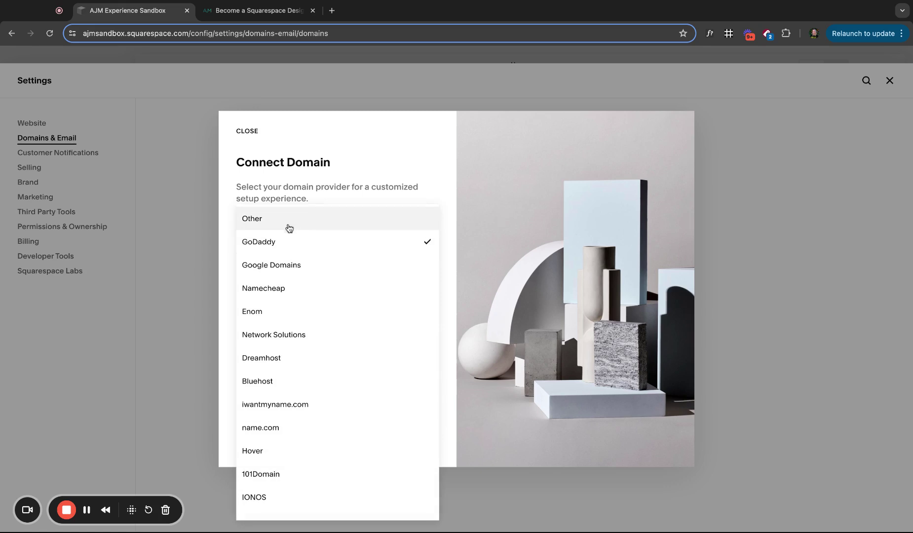
{"action": "left_click", "coordinate": [222, 244]}
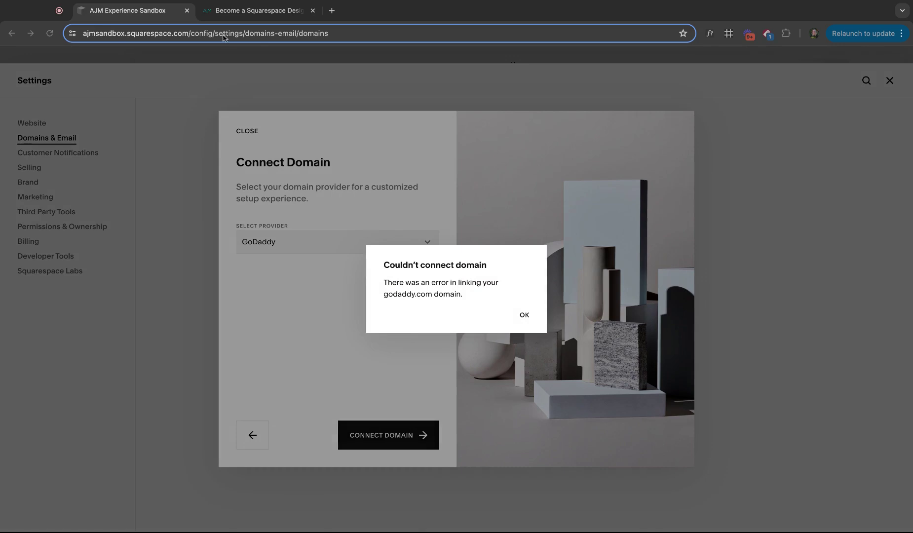
Dismiss the connection error, re-enter pizzaandranch.com as an owned domain, and choose Connect Domain
{"action": "left_click", "coordinate": [524, 317]}
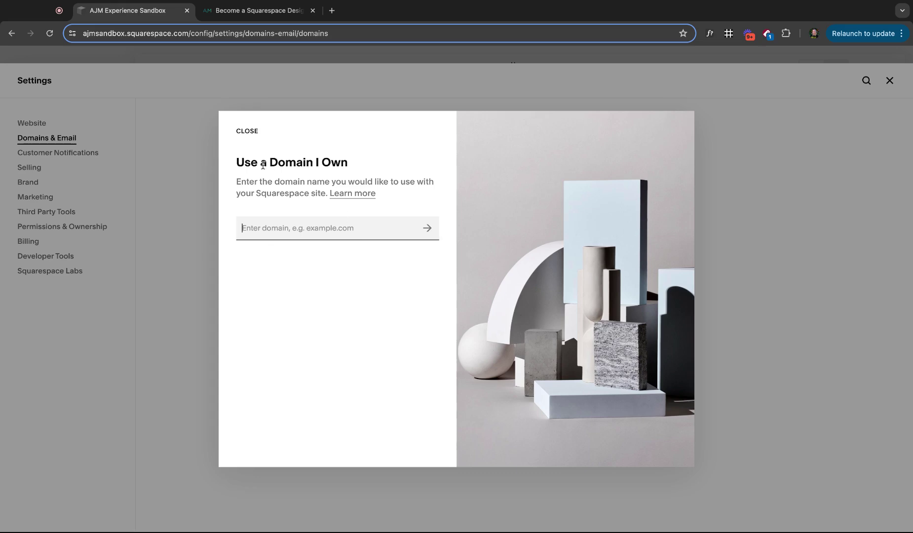
{"action": "left_click", "coordinate": [247, 131]}
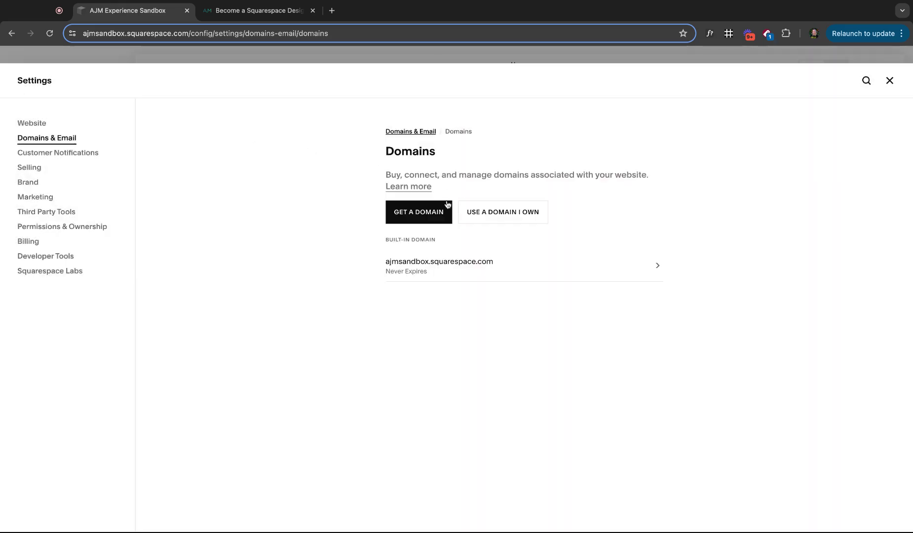
{"action": "left_click", "coordinate": [475, 214]}
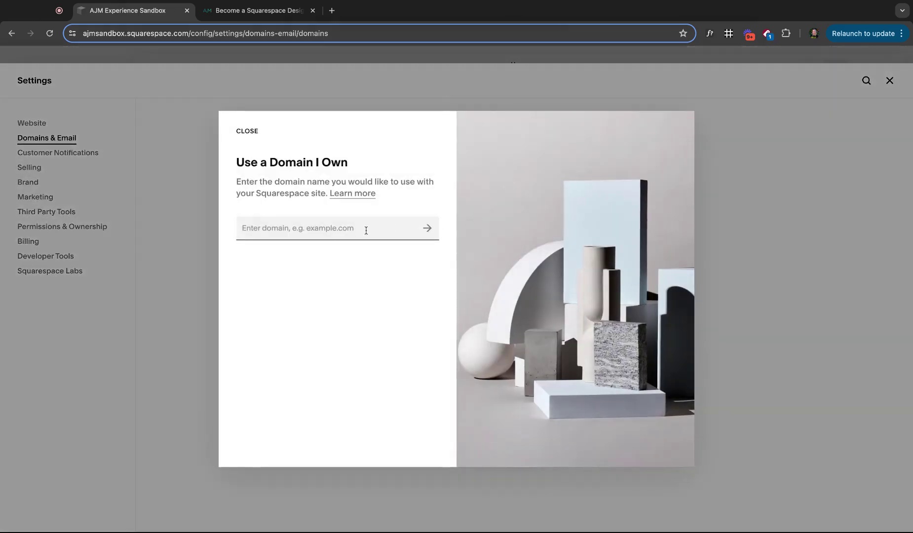
{"action": "type", "text": "pizzaand"}
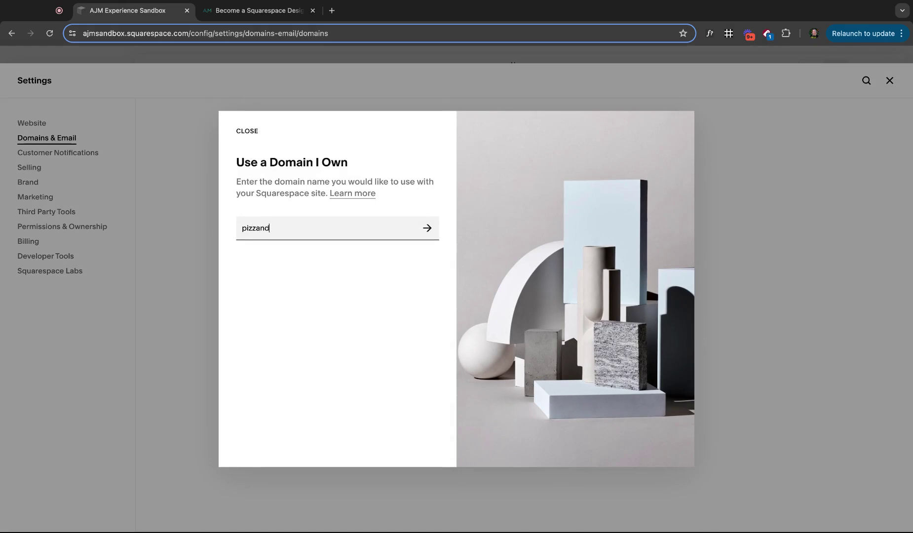
{"action": "key", "text": "BackSpace"}
{"action": "key", "text": "BackSpace"}
{"action": "type", "text": "andranch.com"}
{"action": "key", "text": "Return"}
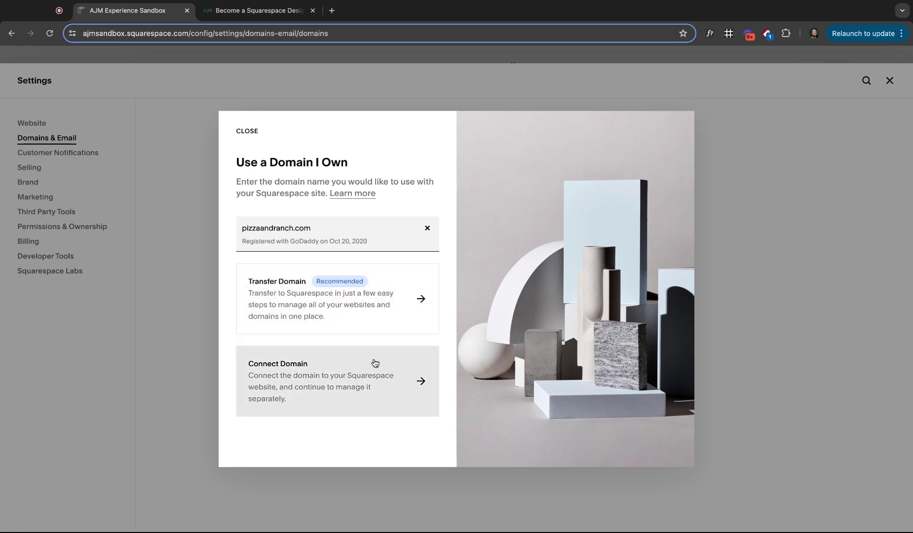
{"action": "left_click", "coordinate": [364, 380]}
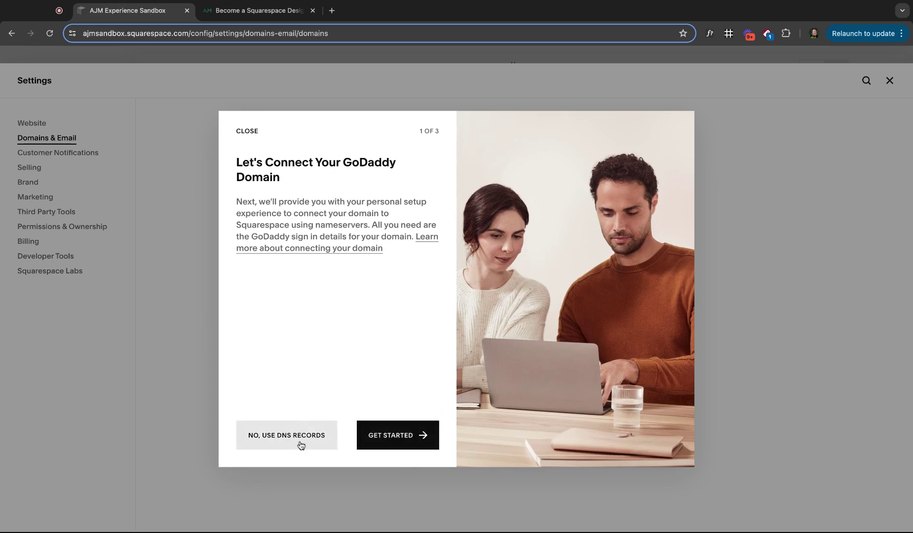
Use DNS records with provider Other, connect pizzaandranch.com, and continue to its DNS table
{"action": "left_click", "coordinate": [286, 435]}
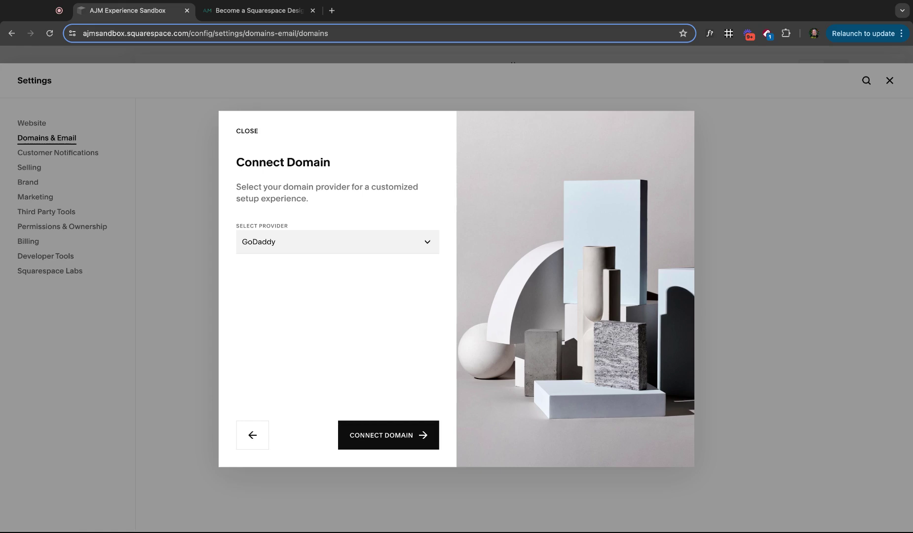
{"action": "left_click", "coordinate": [336, 242]}
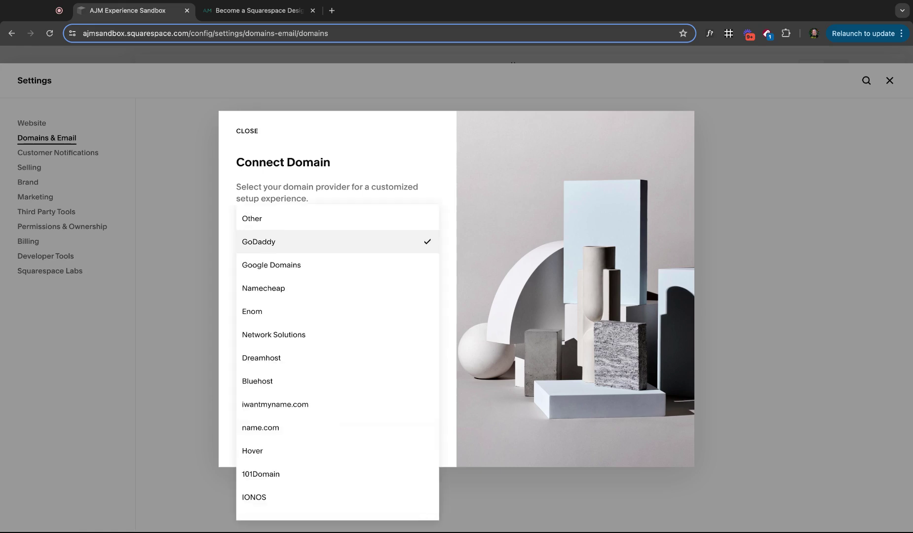
{"action": "left_click", "coordinate": [296, 220]}
{"action": "left_click", "coordinate": [393, 435]}
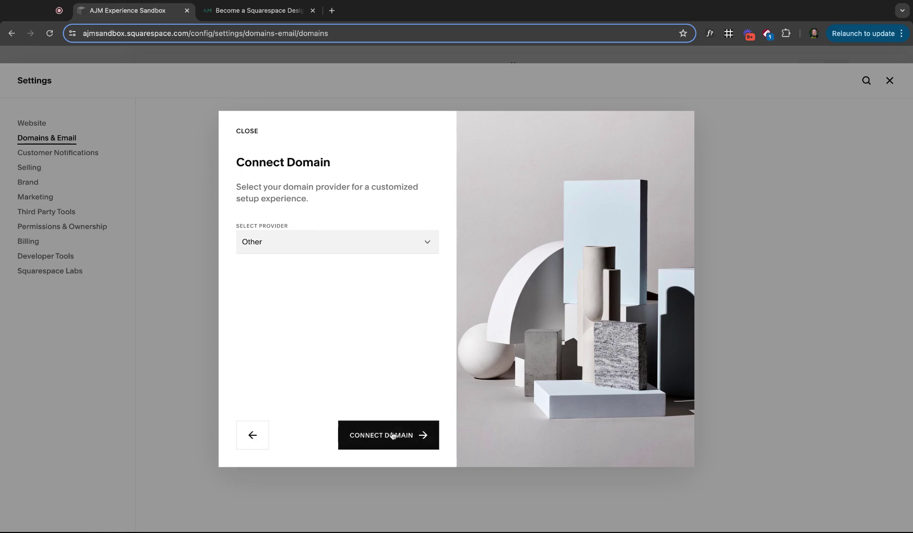
{"action": "left_click", "coordinate": [508, 314]}
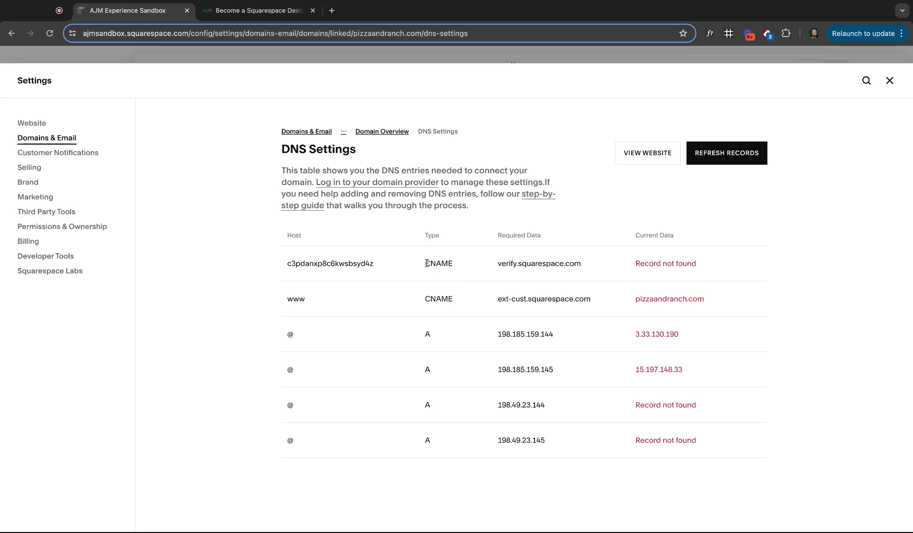
Highlight the first row's CNAME type, host and verify.squarespace.com values, then the Host column
{"action": "left_click_drag", "start_coordinate": [427, 263], "coordinate": [453, 263]}
{"action": "double_click", "coordinate": [285, 263]}
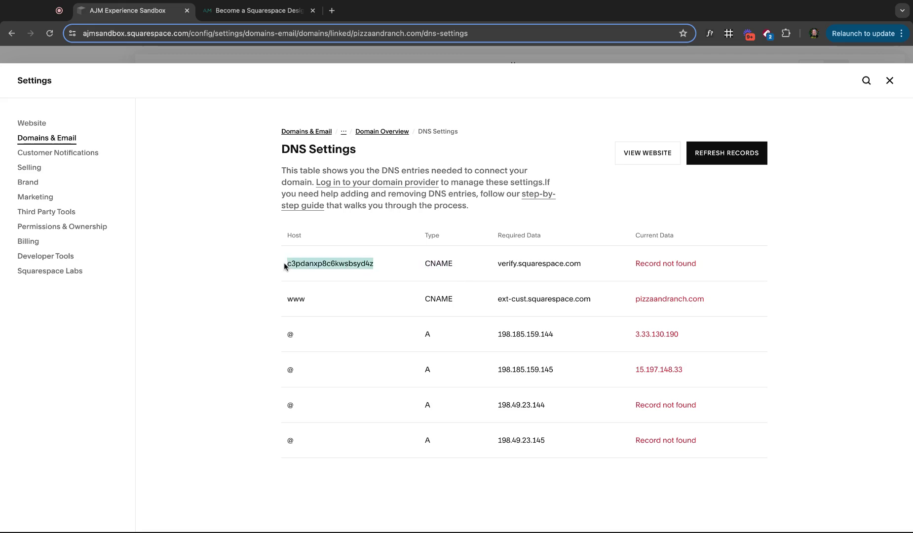
{"action": "double_click", "coordinate": [499, 263]}
{"action": "left_click", "coordinate": [492, 267]}
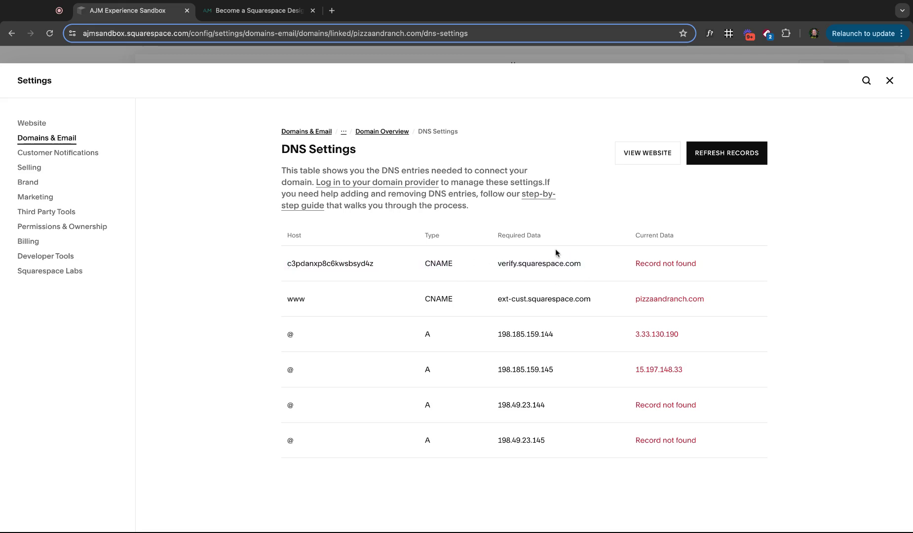
{"action": "double_click", "coordinate": [293, 235]}
{"action": "left_click", "coordinate": [531, 233]}
Go back to the site editor and reopen Settings > Domains & Email > Domains
{"action": "left_click", "coordinate": [890, 81]}
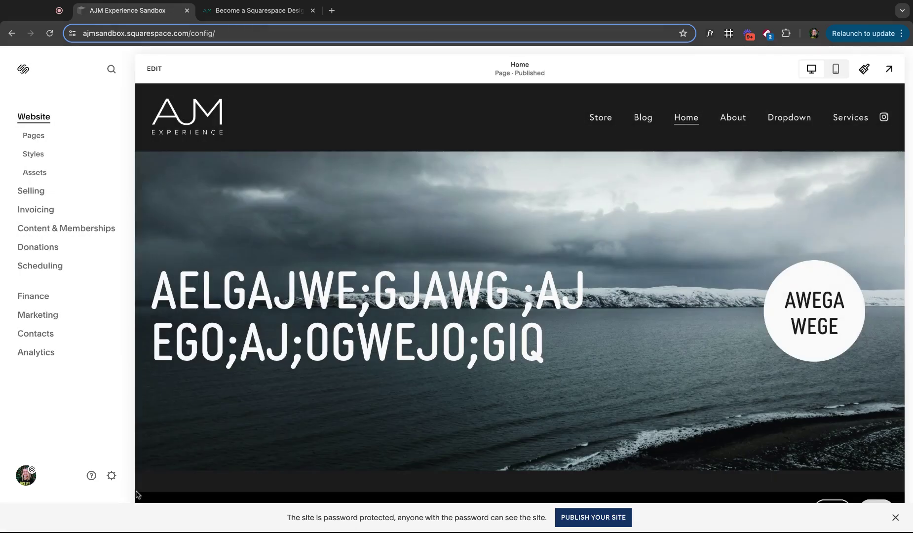
{"action": "left_click", "coordinate": [111, 478]}
{"action": "left_click", "coordinate": [74, 140]}
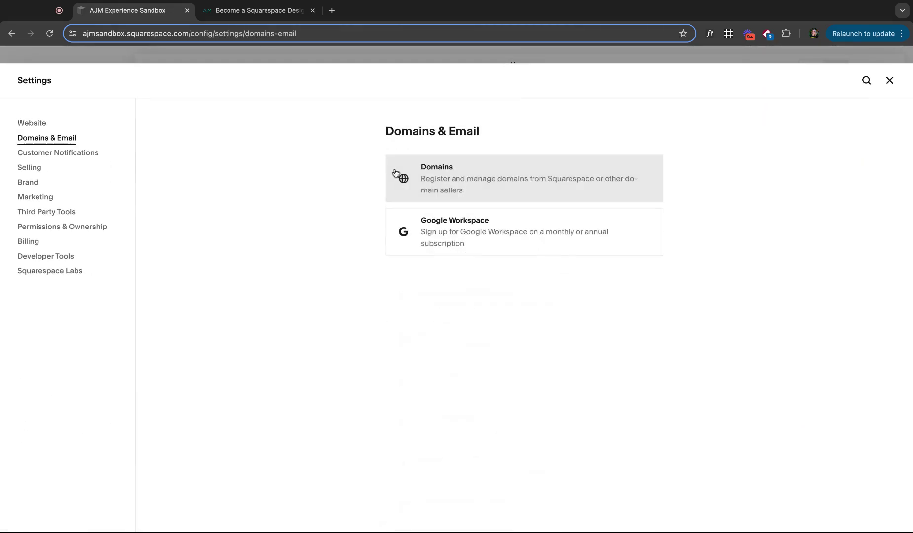
{"action": "left_click", "coordinate": [464, 170]}
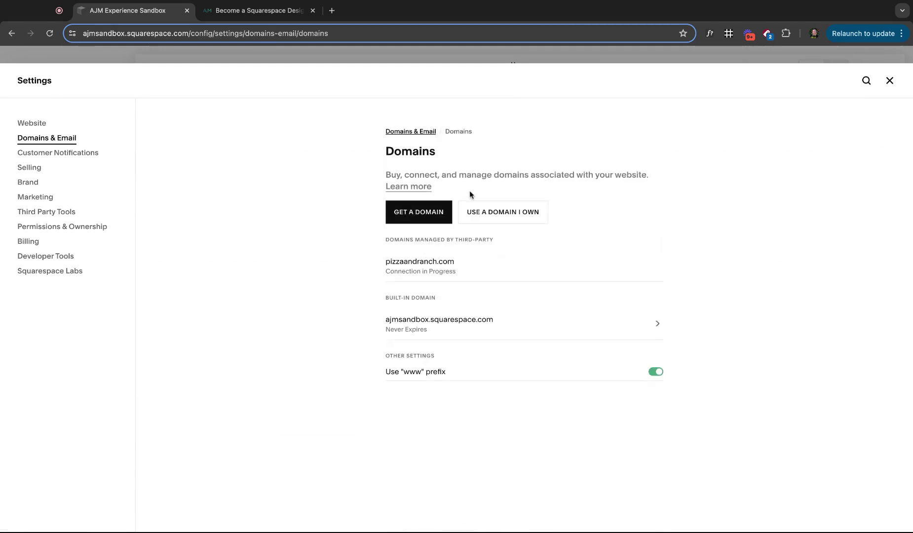
Look up pizzaandranch.com as a domain you already own
{"action": "left_click", "coordinate": [478, 212]}
{"action": "type", "text": "pizza"}
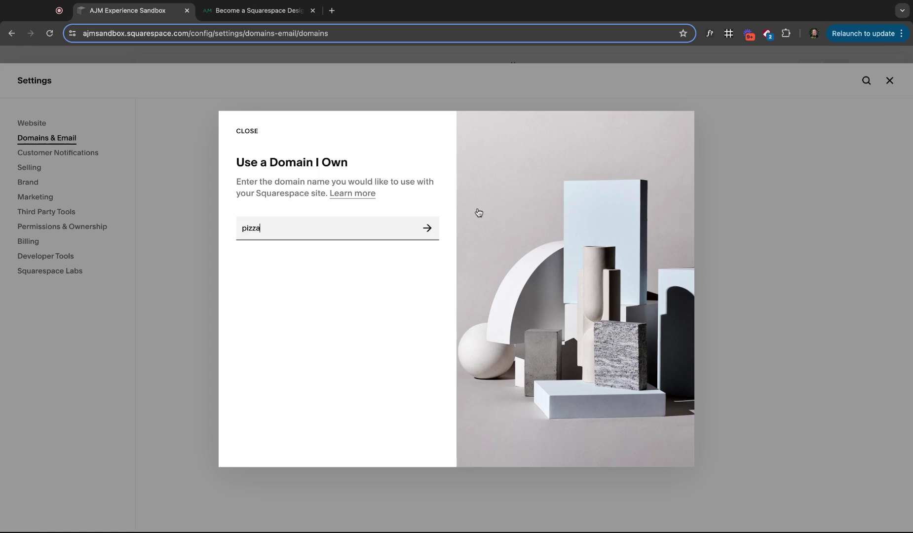
{"action": "type", "text": "andran"}
{"action": "key", "text": "BackSpace"}
{"action": "key", "text": "BackSpace"}
{"action": "type", "text": "ranch.com"}
{"action": "key", "text": "Return"}
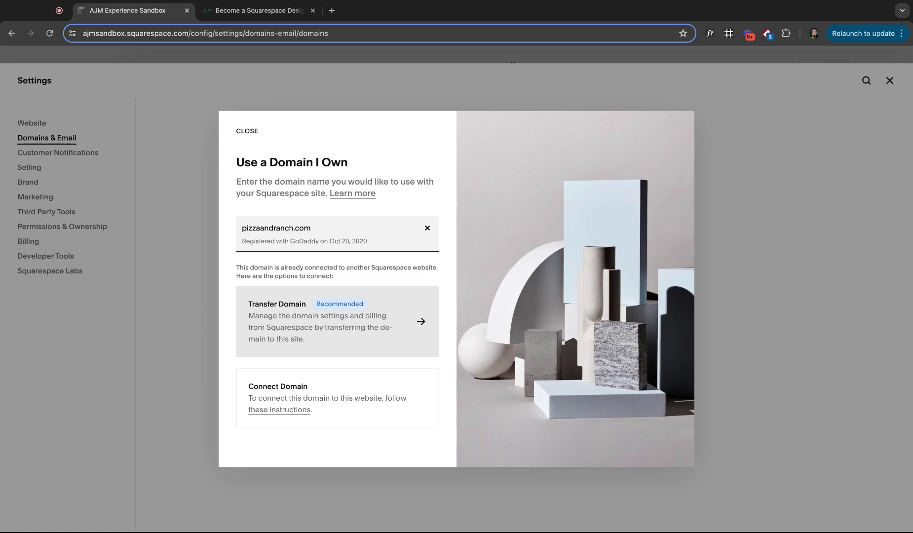
Start transferring pizzaandranch.com and focus the Authorization Code field, noting the up-to-15-days wording
{"action": "left_click", "coordinate": [405, 294]}
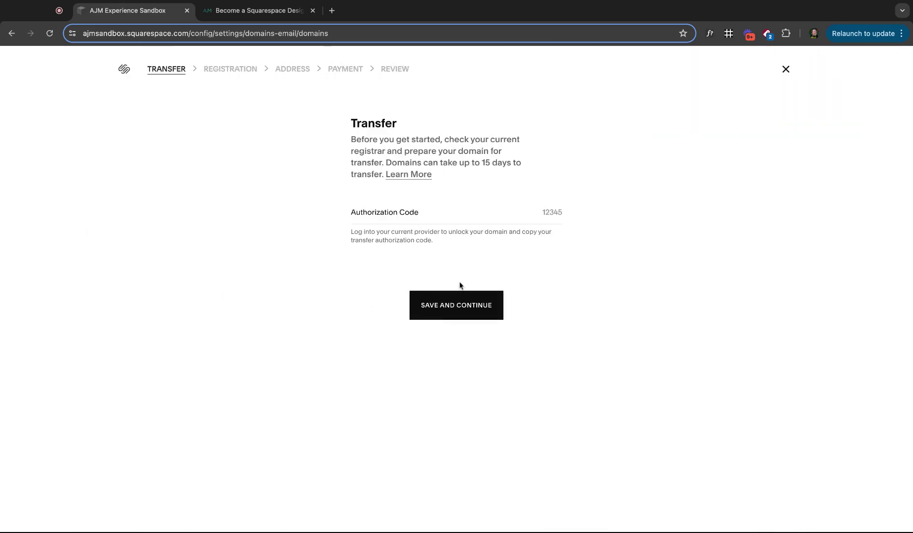
{"action": "left_click", "coordinate": [546, 213]}
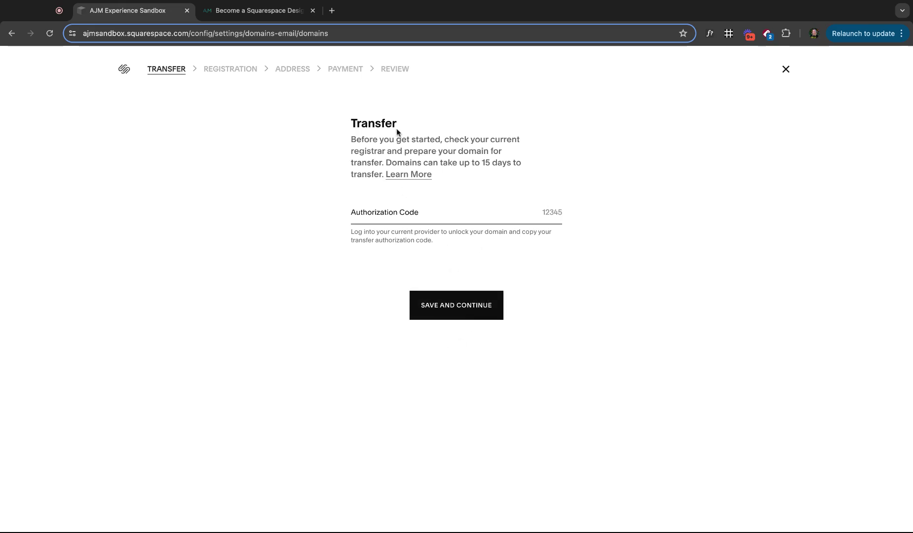
{"action": "left_click_drag", "start_coordinate": [463, 165], "coordinate": [511, 165]}
{"action": "left_click", "coordinate": [457, 165]}
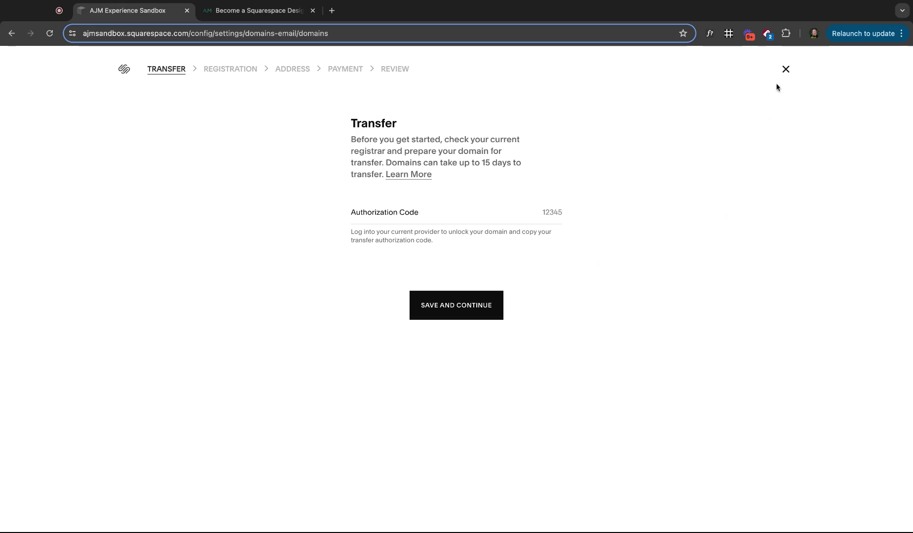
Exit the transfer and open Domains settings for the Become a Squarespace Designer site
{"action": "left_click", "coordinate": [785, 71]}
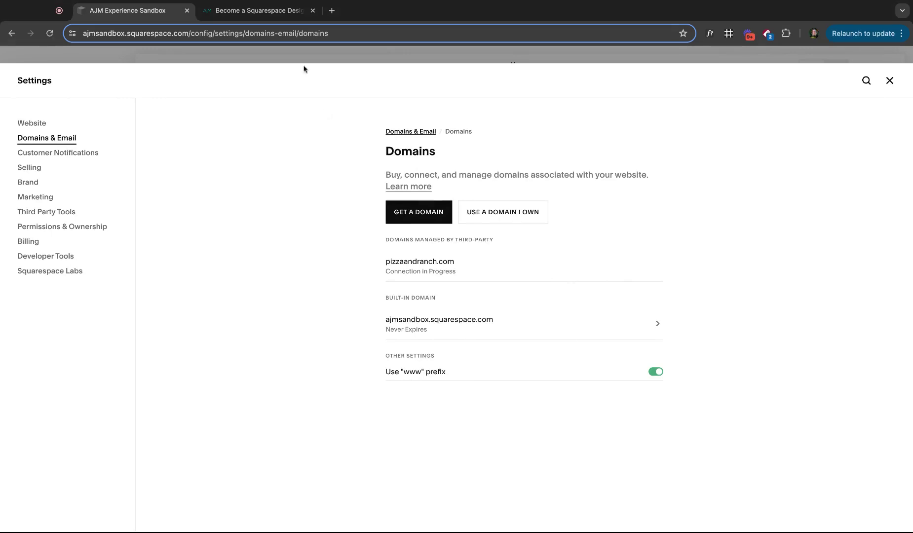
{"action": "left_click", "coordinate": [265, 14]}
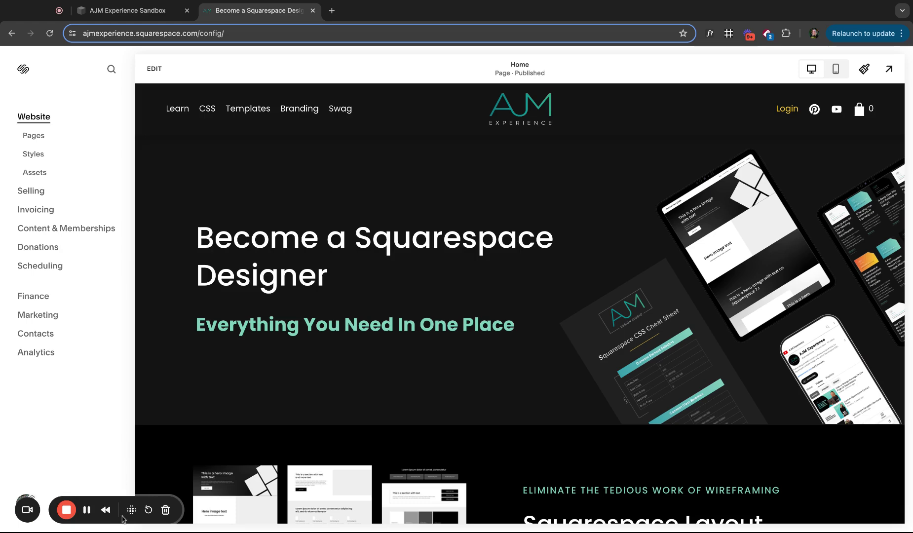
{"action": "left_click_drag", "start_coordinate": [107, 503], "coordinate": [107, 467]}
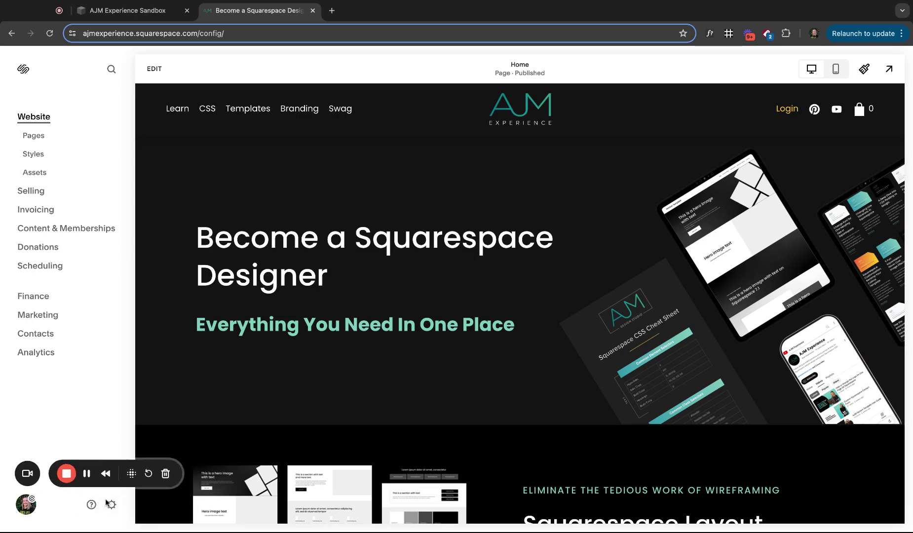
{"action": "left_click", "coordinate": [112, 504]}
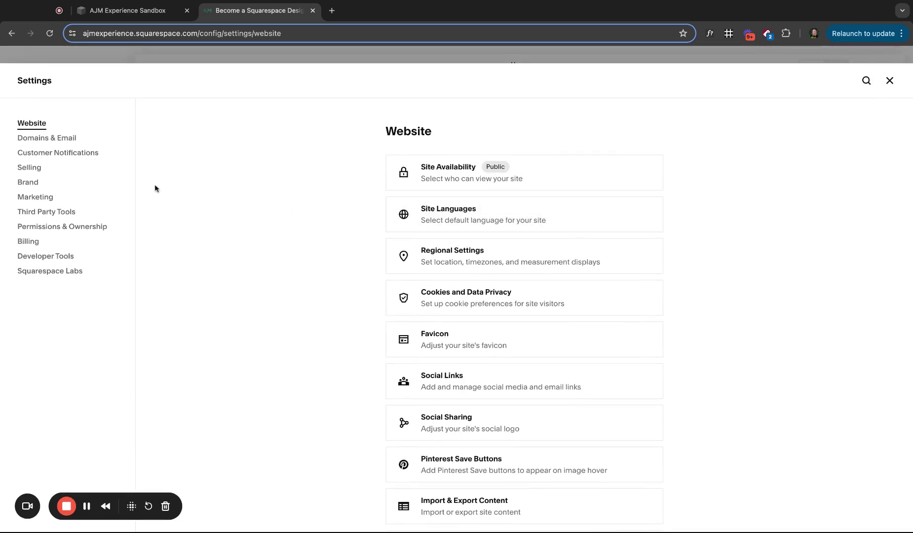
{"action": "left_click", "coordinate": [88, 137]}
{"action": "left_click", "coordinate": [457, 192]}
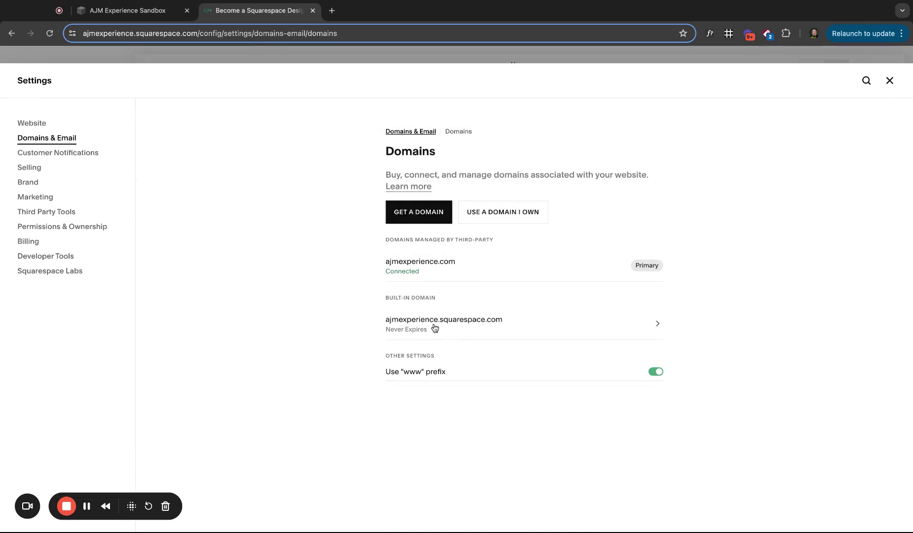
Open the ajmexperience.com domain overview and scroll down to its Actions
{"action": "left_click", "coordinate": [433, 270]}
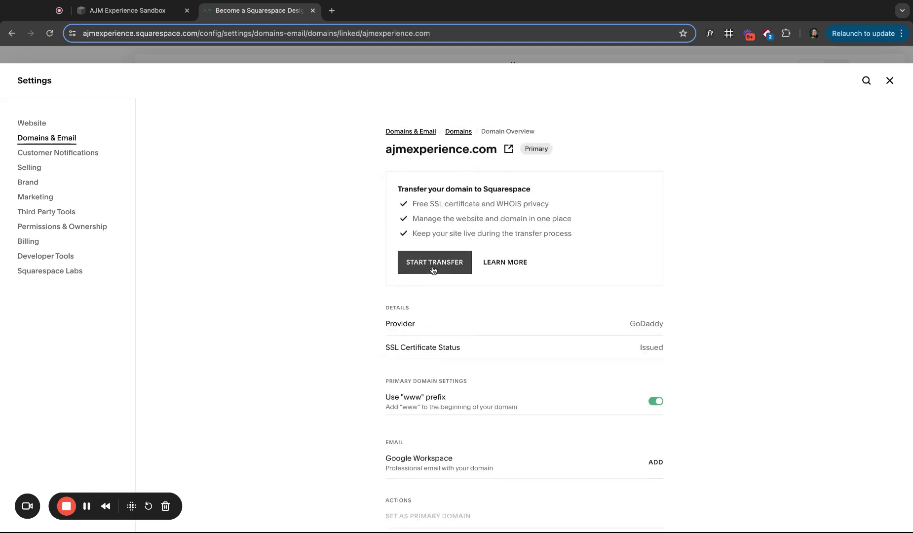
{"action": "scroll", "coordinate": [469, 340], "scroll_direction": "down", "scroll_amount": 2}
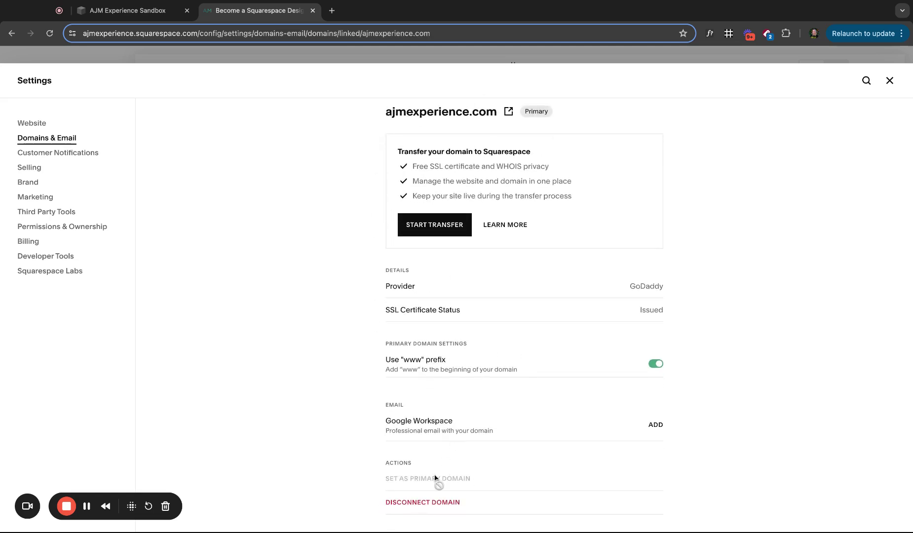